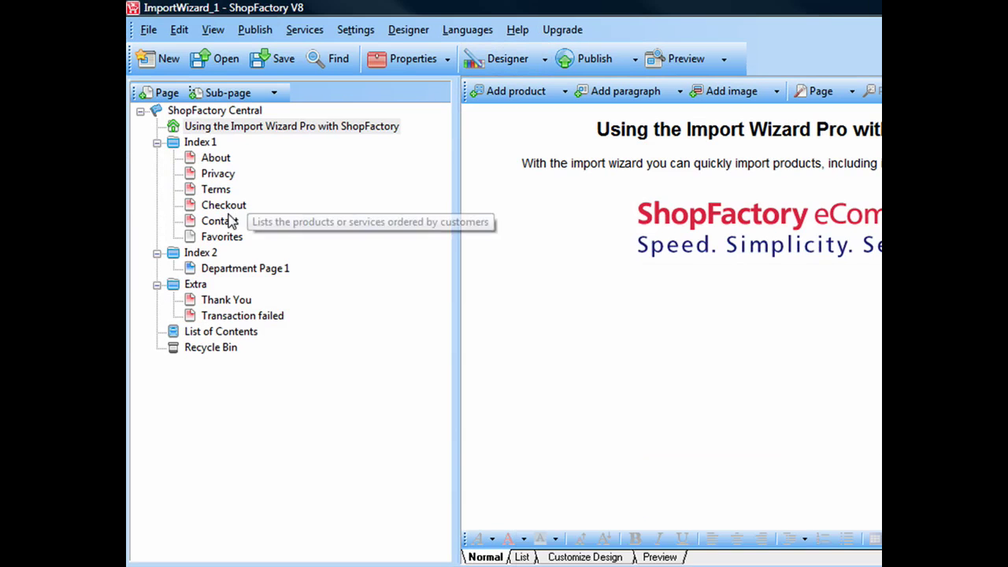
Delete Department Page 1 under Index 2 and confirm its removal.
left_click(249, 269)
right_click(250, 271)
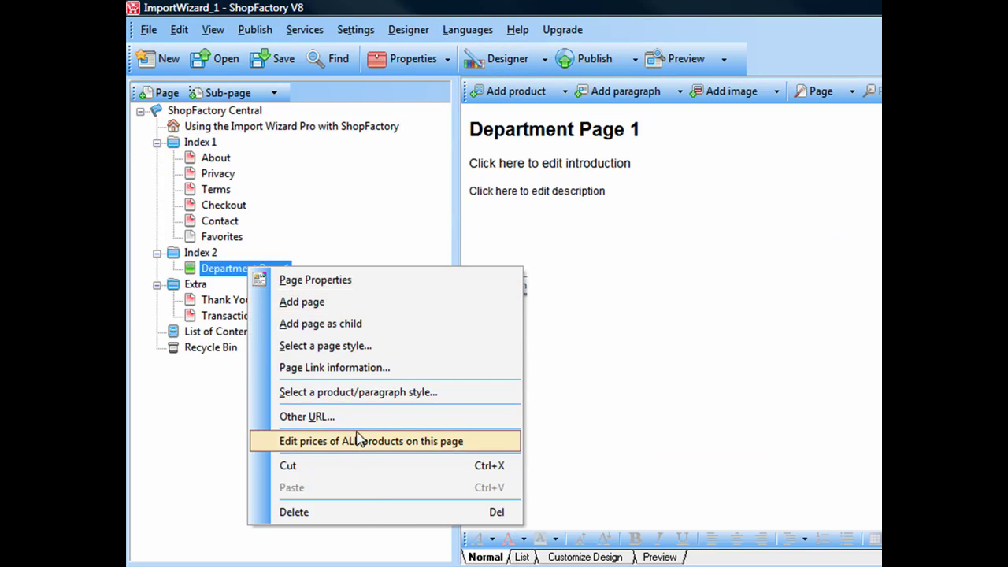
left_click(356, 522)
left_click(730, 432)
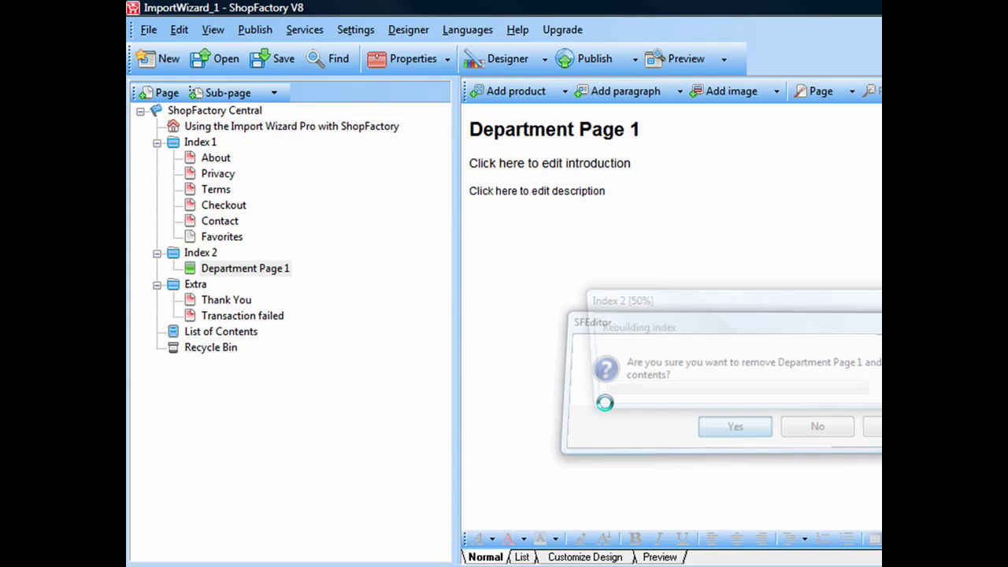
left_click(207, 317)
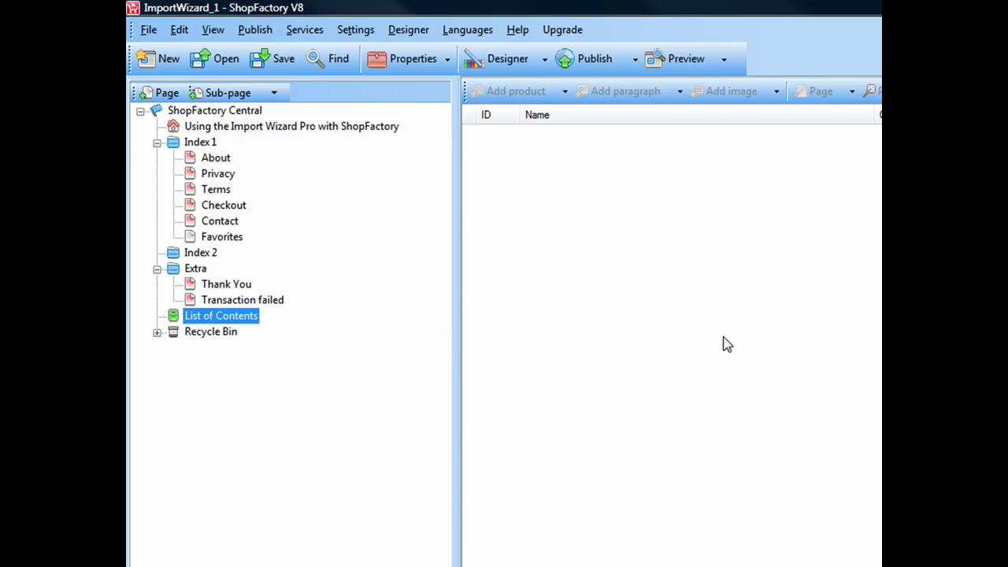
Return to the Using the Import Wizard Pro with ShopFactory page, save the website and close ShopFactory.
left_click(260, 130)
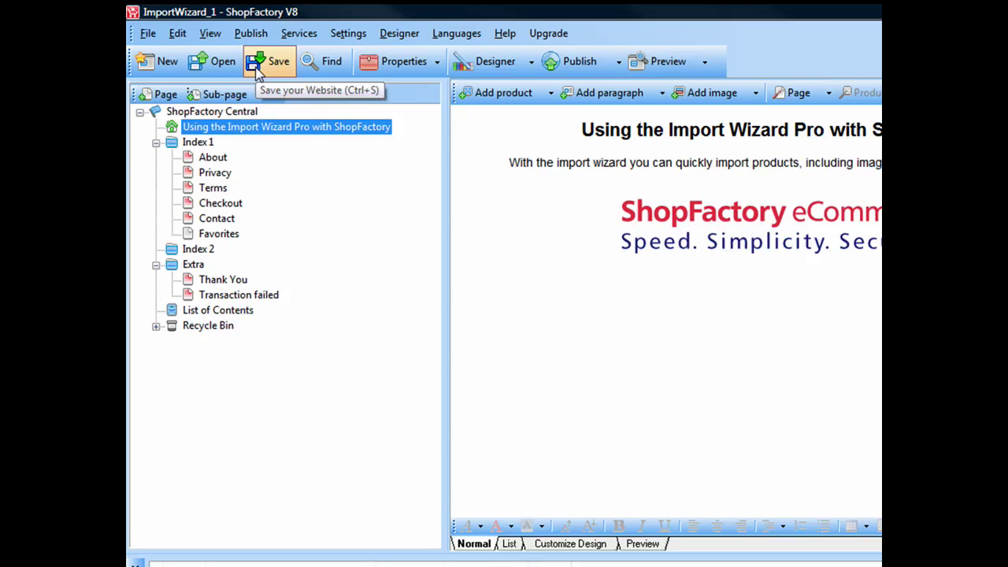
left_click(264, 69)
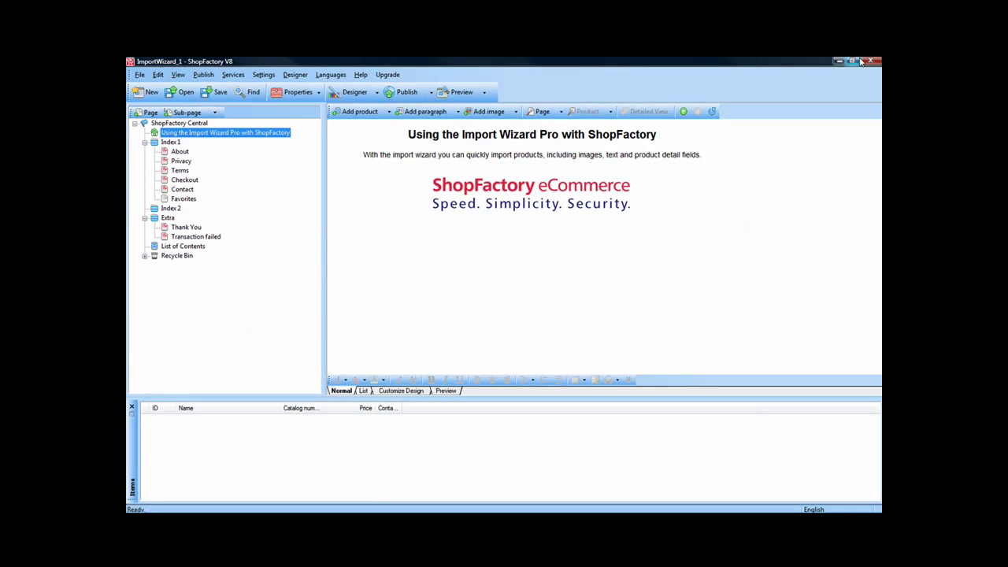
left_click(871, 61)
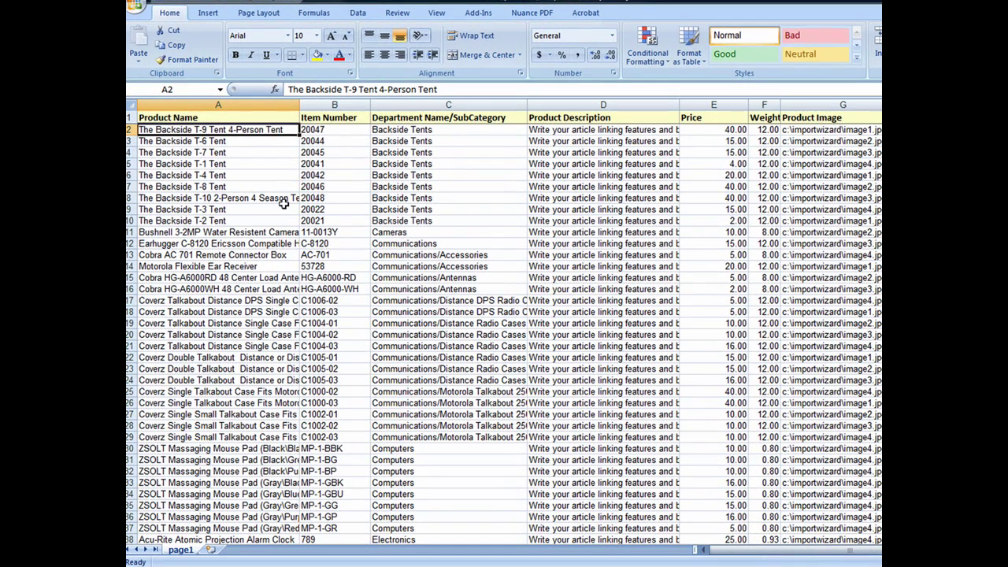
Look through the product rows of the sample spreadsheet down to the last Outdoors items.
scroll(504, 331, "down", 17)
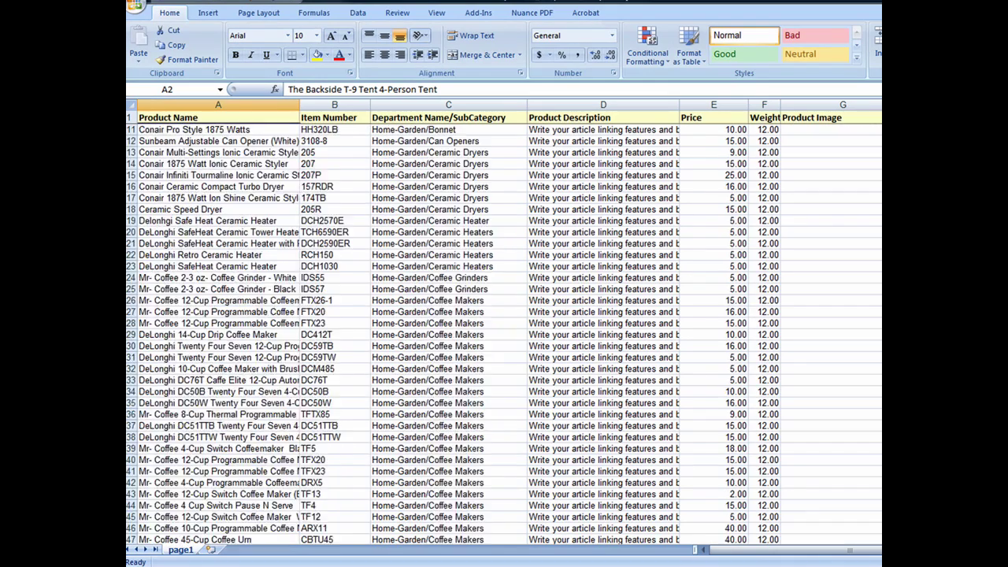
scroll(504, 331, "down", 4)
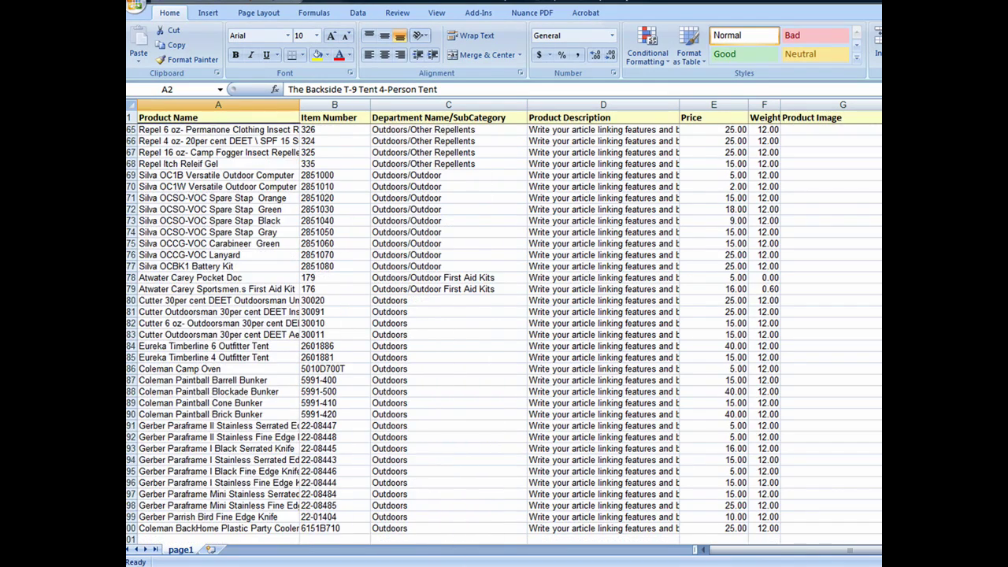
Start the Import Wizard and choose Text Files (*.csv,*.txt) as the database type.
left_click(132, 528)
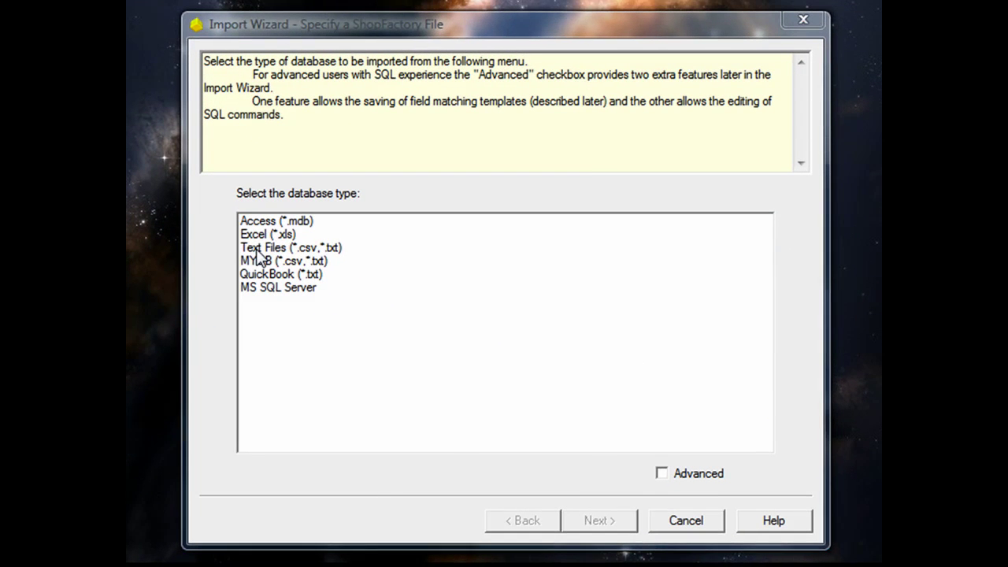
left_click(258, 250)
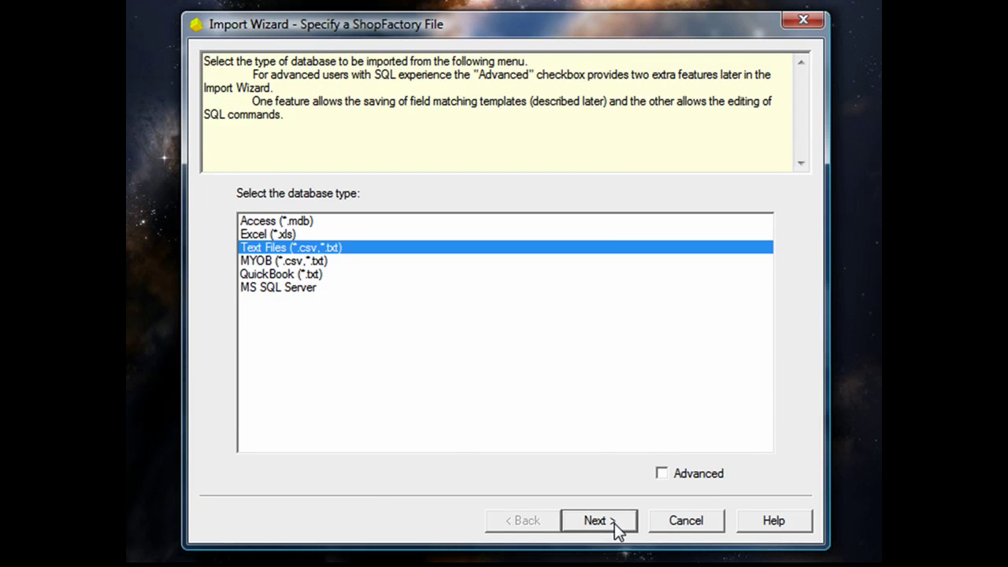
left_click(614, 523)
Set the ImportWizard_1 website in the ShopFactory V8 Websites folder as the import's target file.
left_click(749, 237)
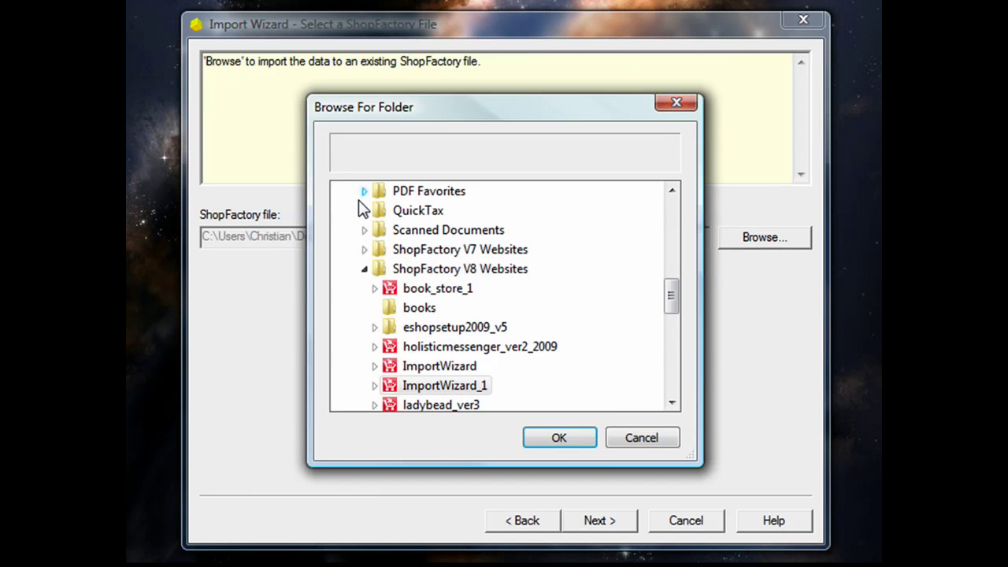
left_click(375, 385)
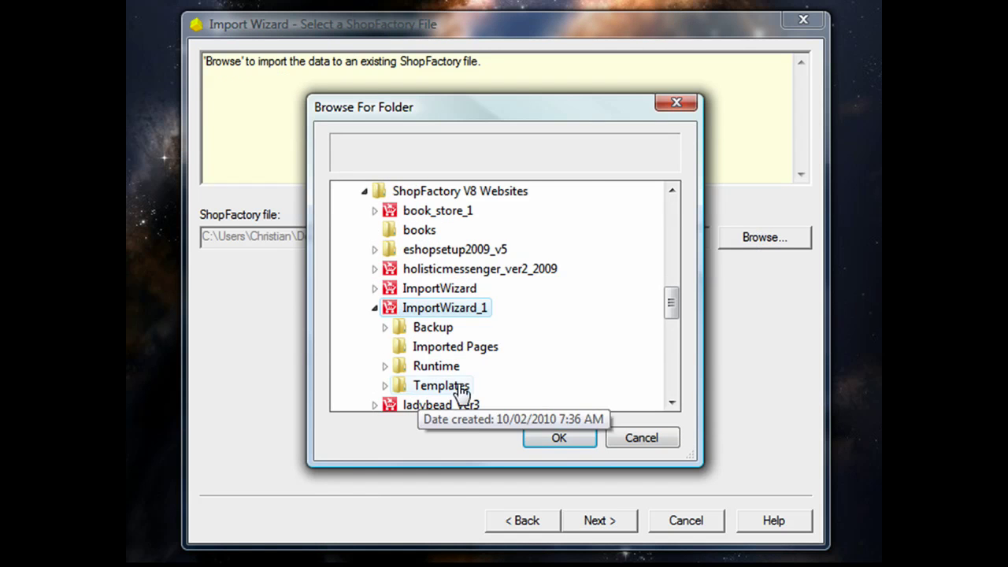
left_click(554, 438)
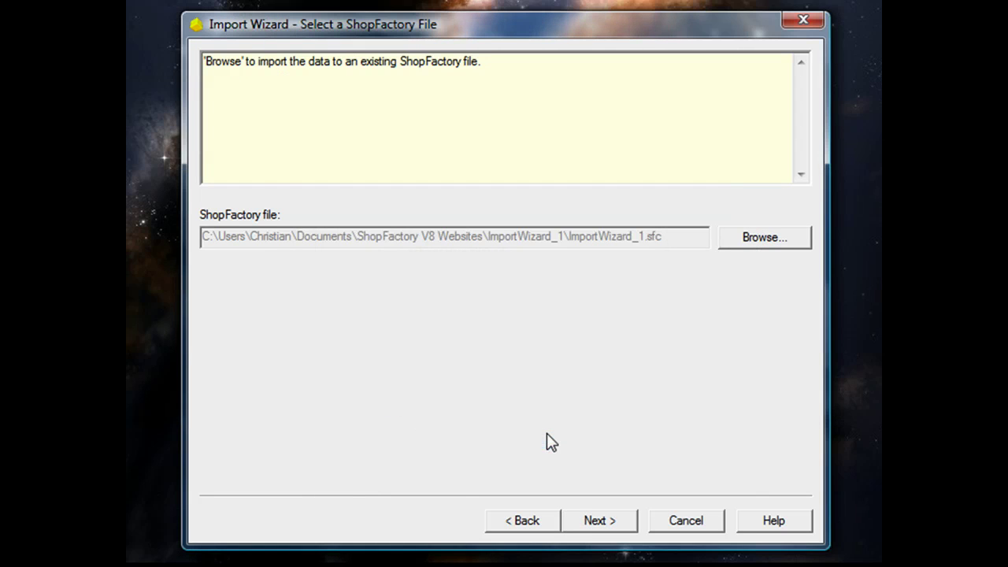
left_click(599, 521)
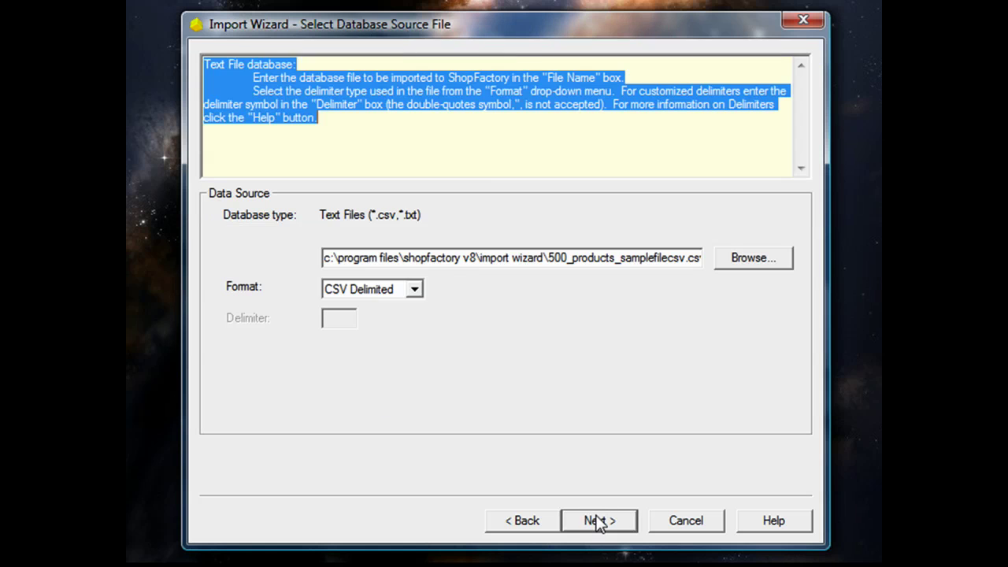
Load C:\importwizard\500_products_samplefileCSV.csv as the CSV Delimited data source and accept its product table.
left_click(754, 259)
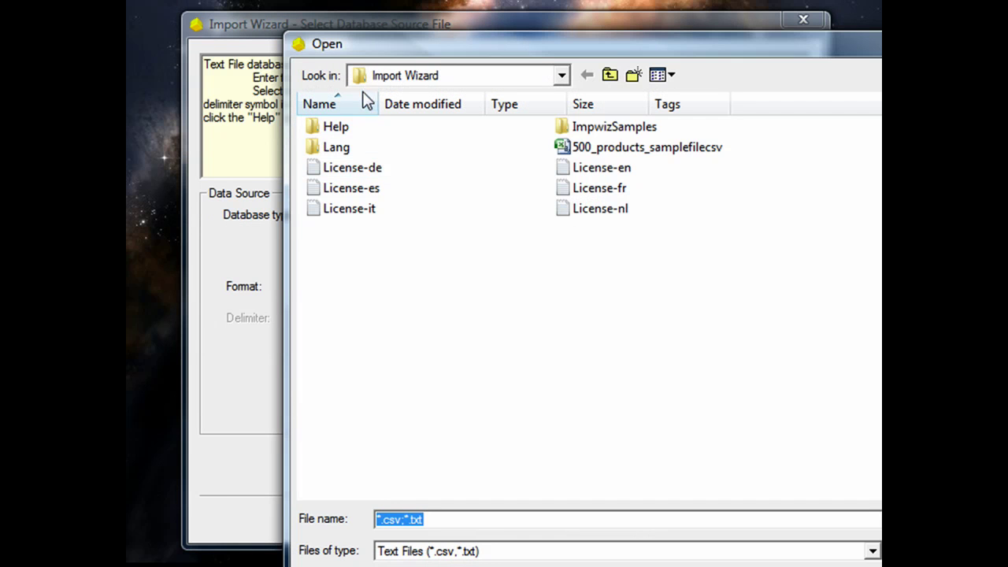
left_click(473, 71)
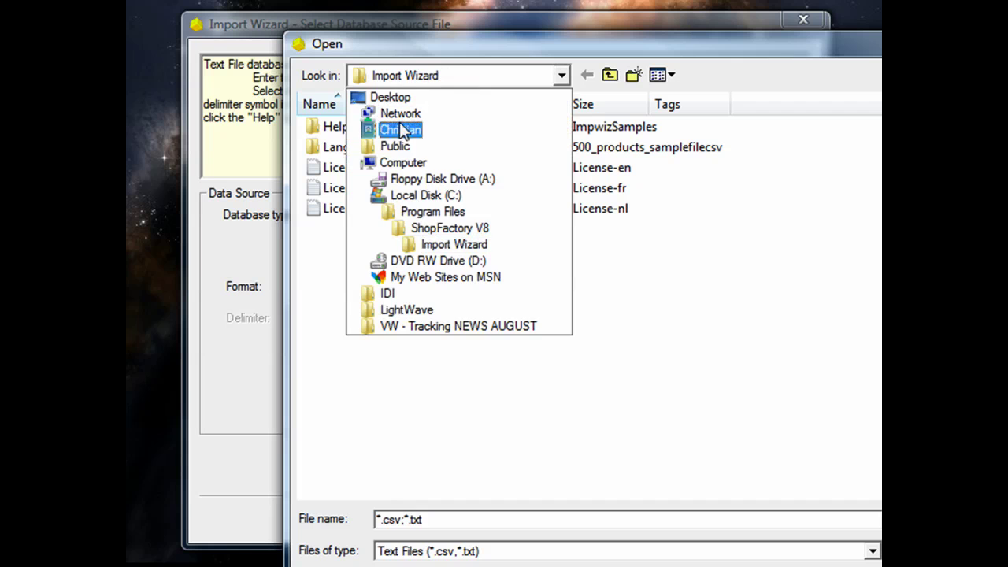
left_click(397, 196)
double_click(380, 129)
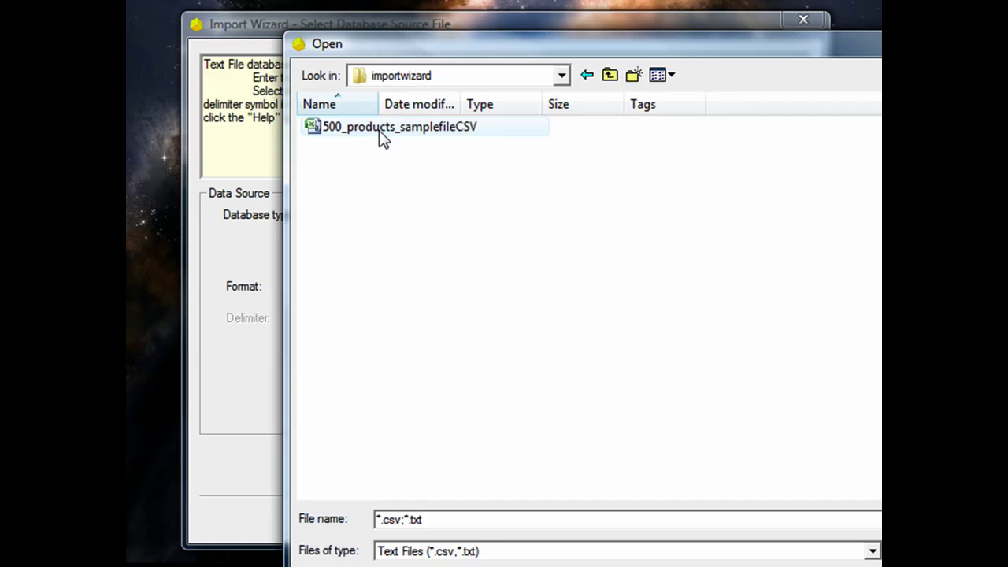
double_click(383, 132)
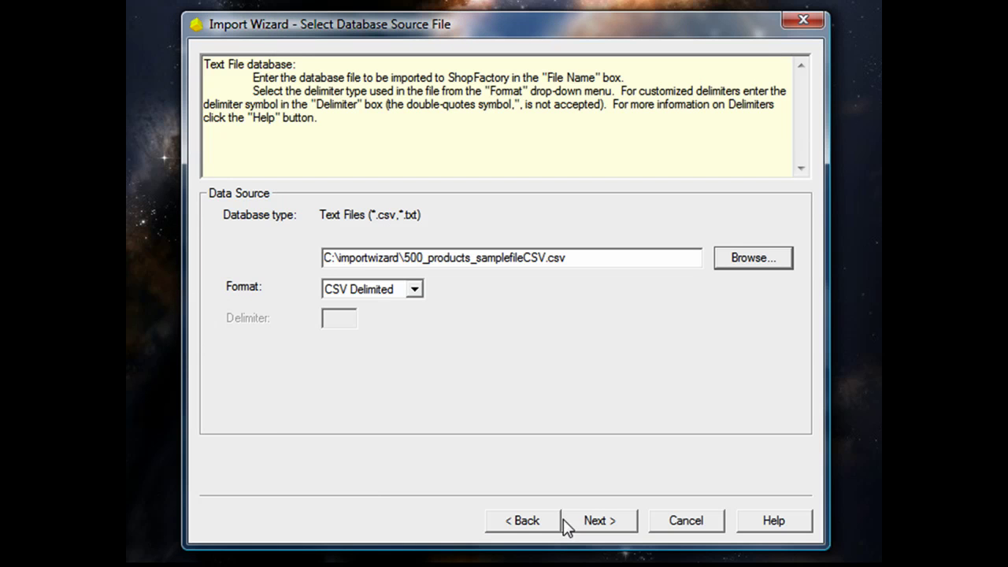
left_click(597, 520)
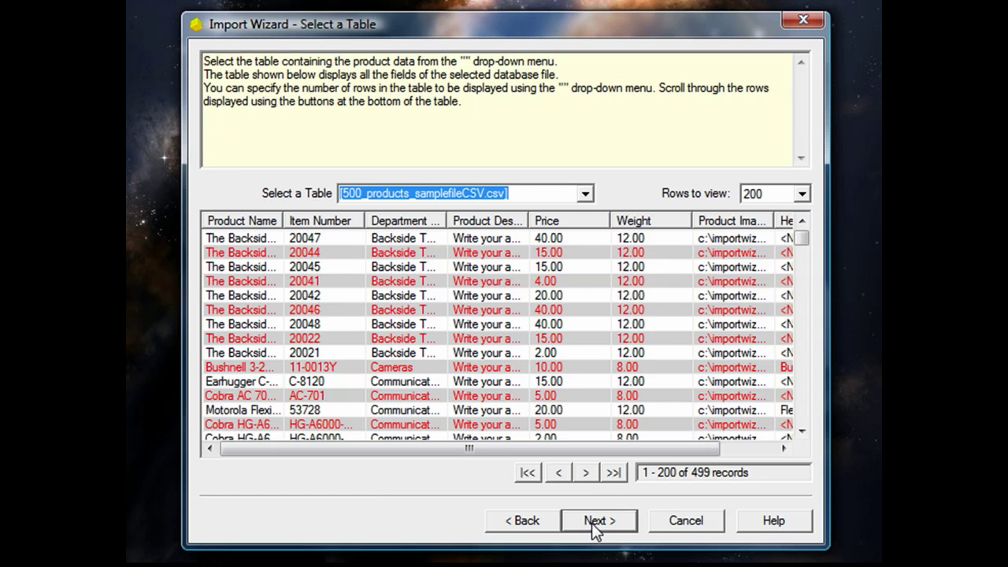
left_click(592, 523)
left_click(592, 523)
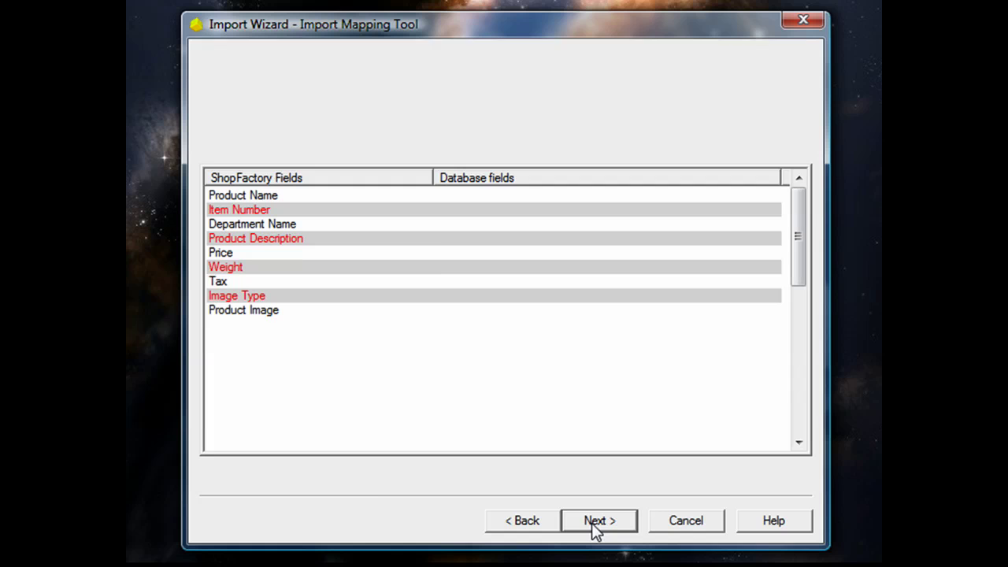
Match the Product Name, Item Number and Department Name fields to Product Name, Item Number and Department Name/SubCategory.
left_click(569, 197)
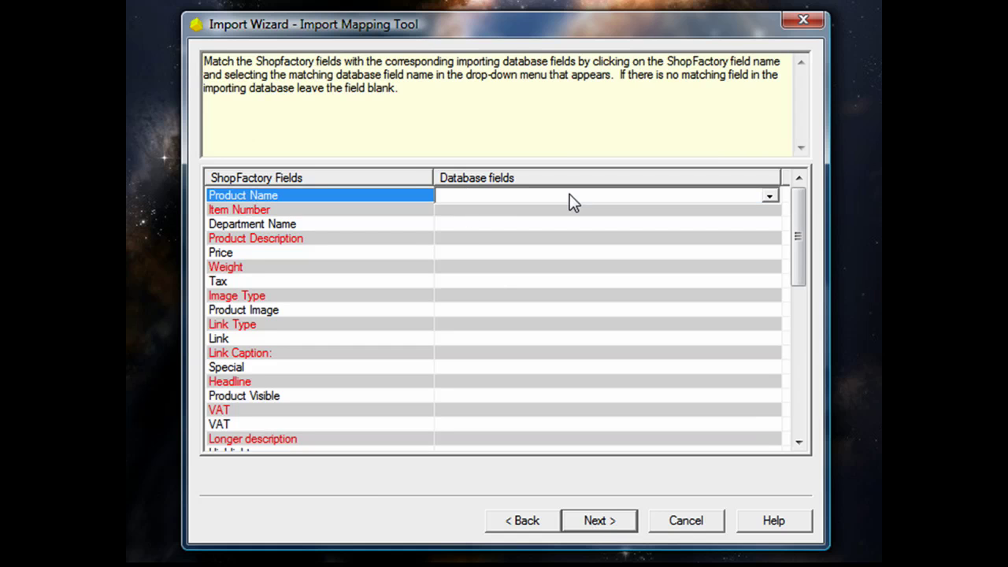
left_click(570, 195)
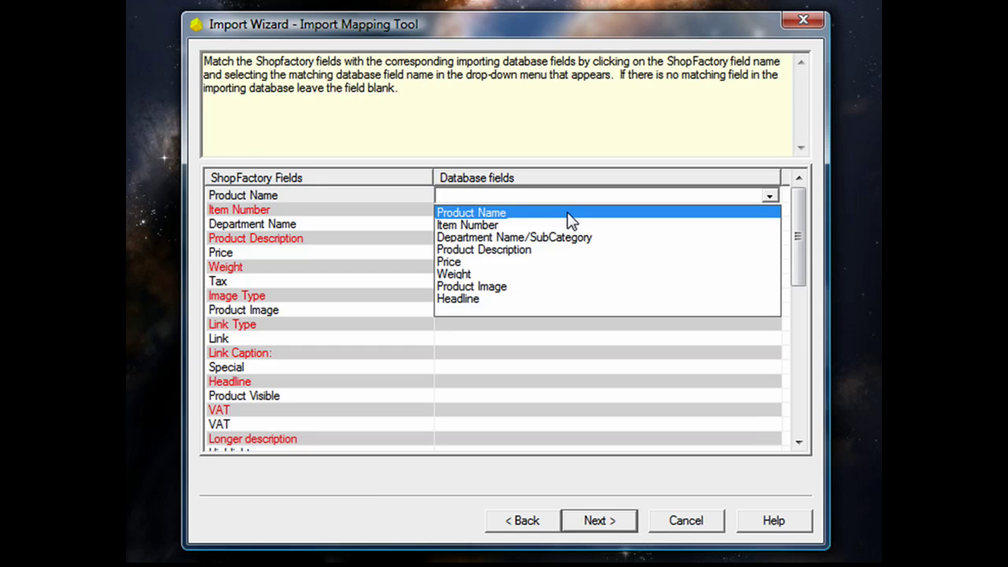
left_click(567, 213)
left_click(563, 210)
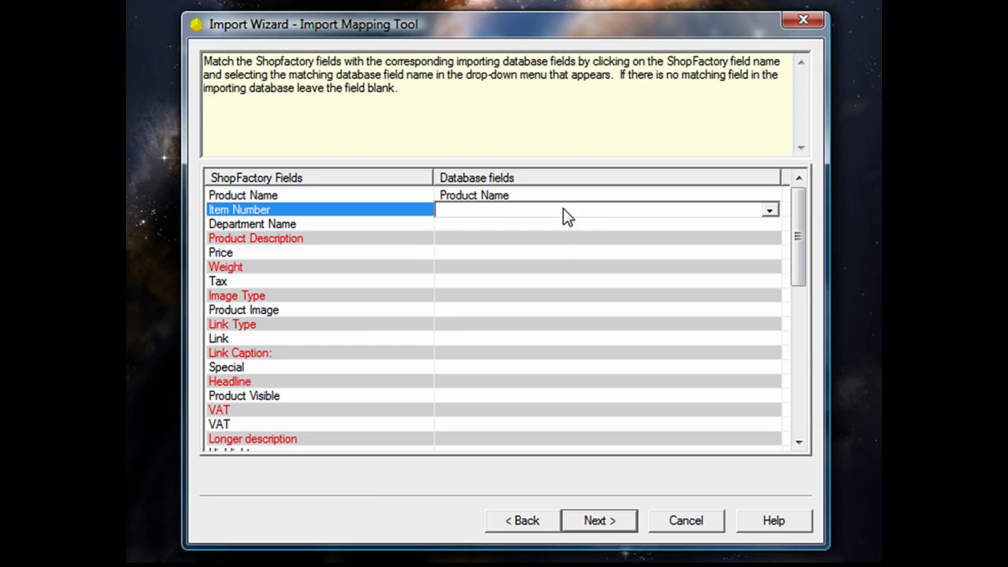
left_click(563, 210)
left_click(563, 238)
left_click(567, 223)
left_click(567, 224)
left_click(565, 267)
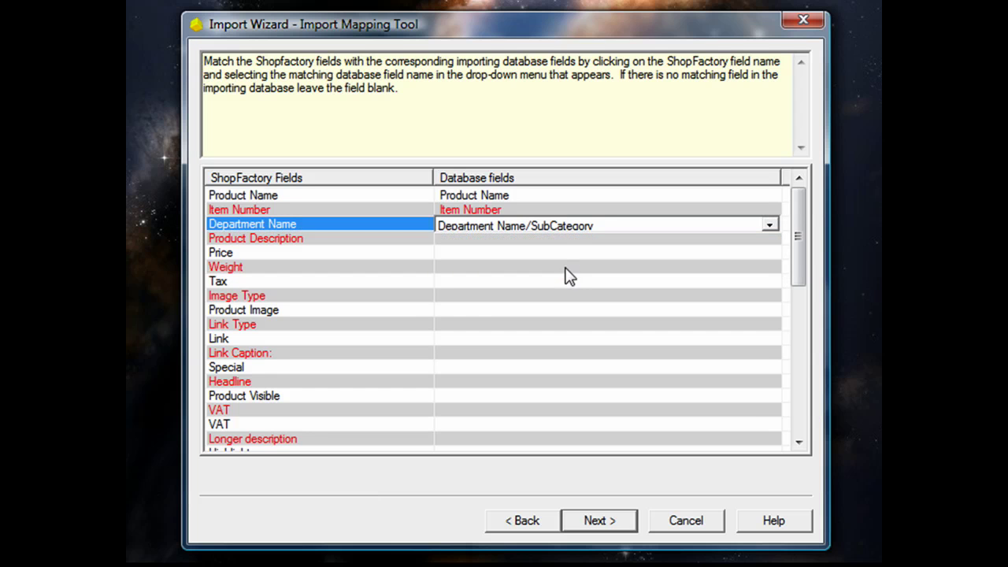
Match the Product Description, Price and Weight fields to the database fields of the same names.
left_click(563, 239)
left_click(564, 239)
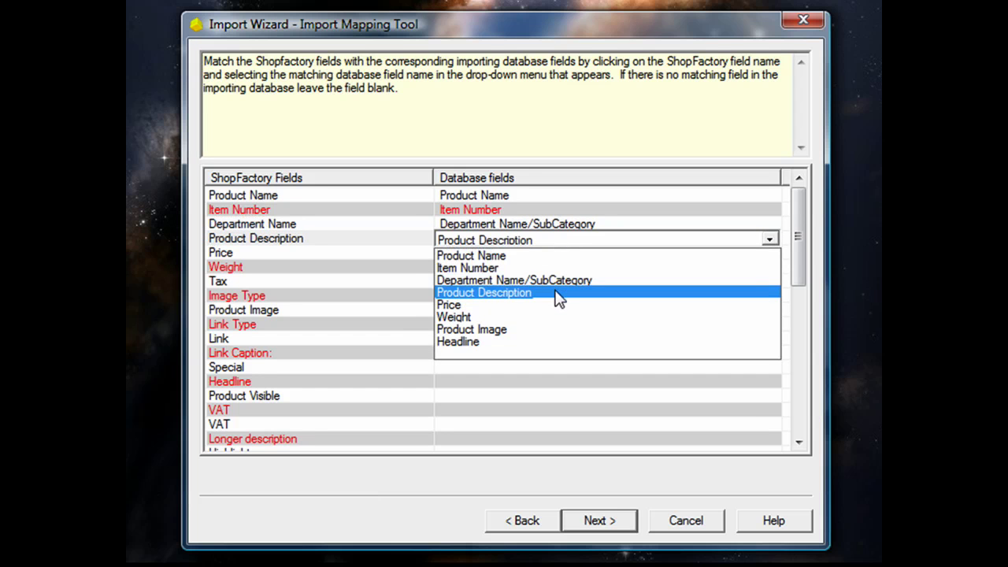
left_click(557, 291)
left_click(553, 254)
left_click(553, 254)
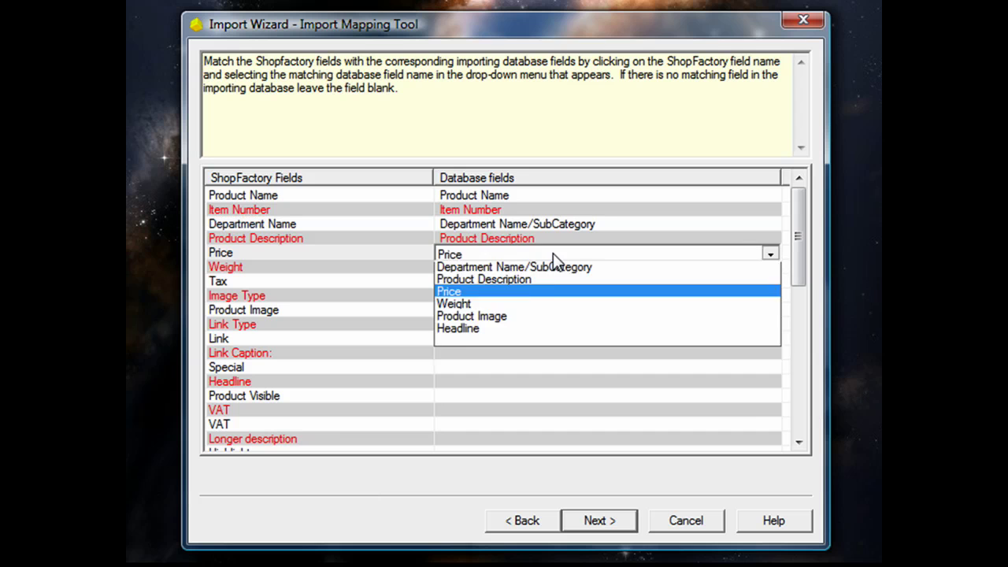
left_click(552, 321)
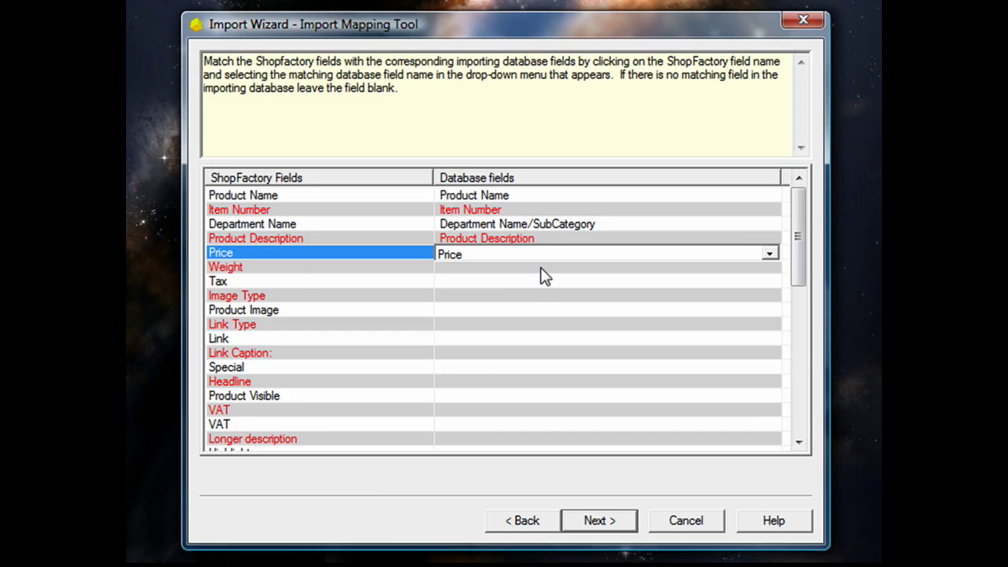
left_click(543, 267)
left_click(543, 267)
left_click(533, 346)
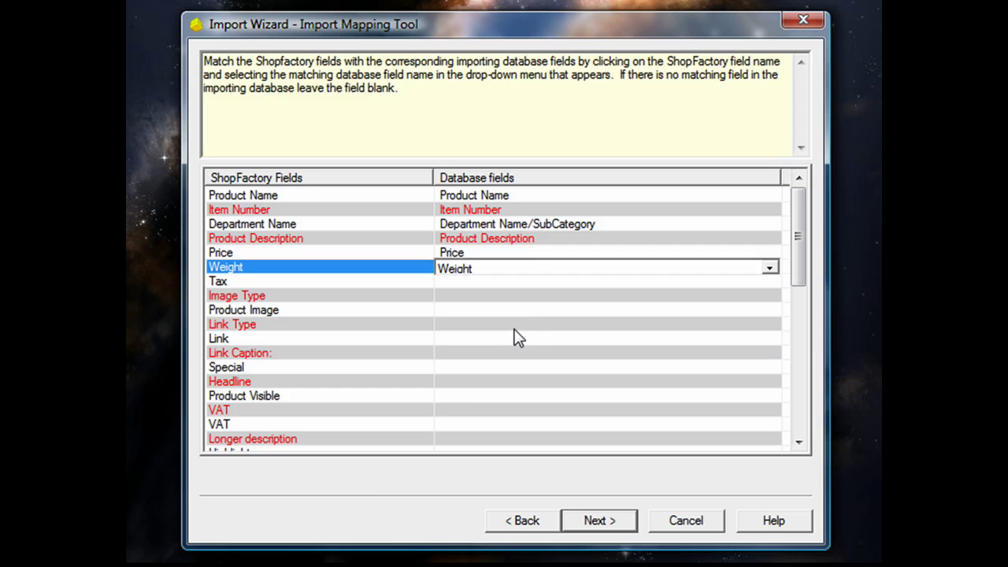
Match the Product Image and Headline fields to their same-named database fields and proceed to the data import stage.
left_click(517, 310)
left_click(518, 309)
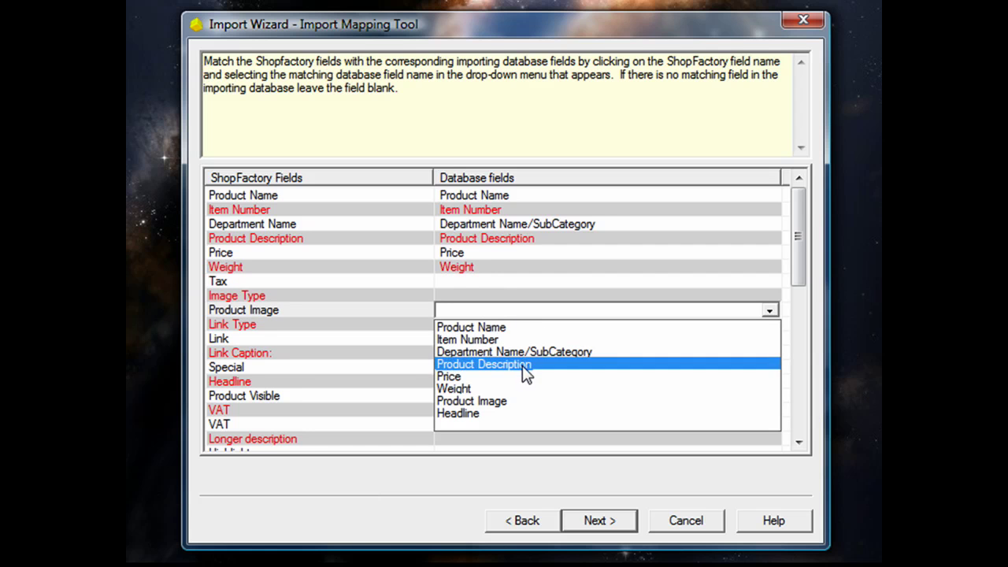
left_click(522, 401)
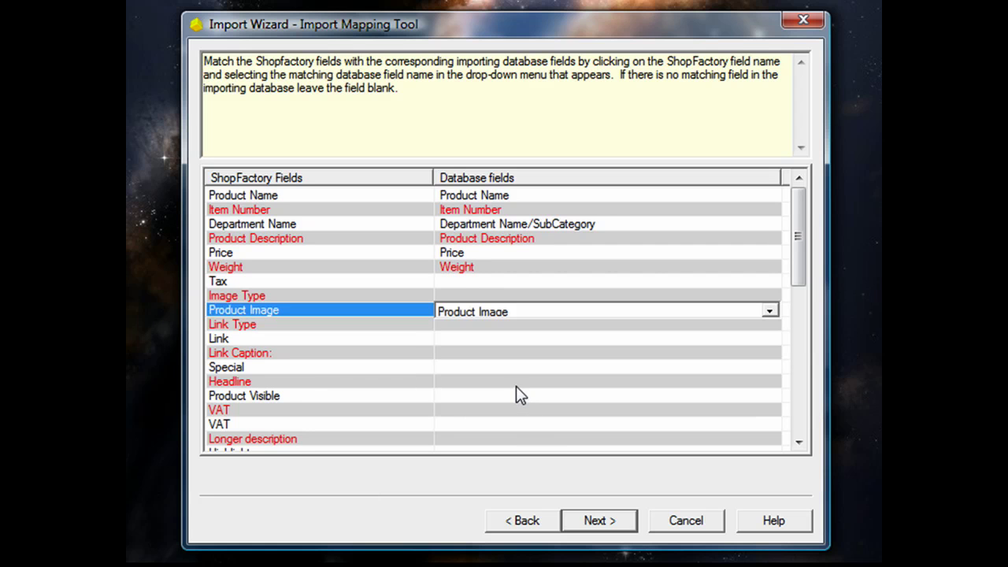
left_click(515, 386)
left_click(517, 392)
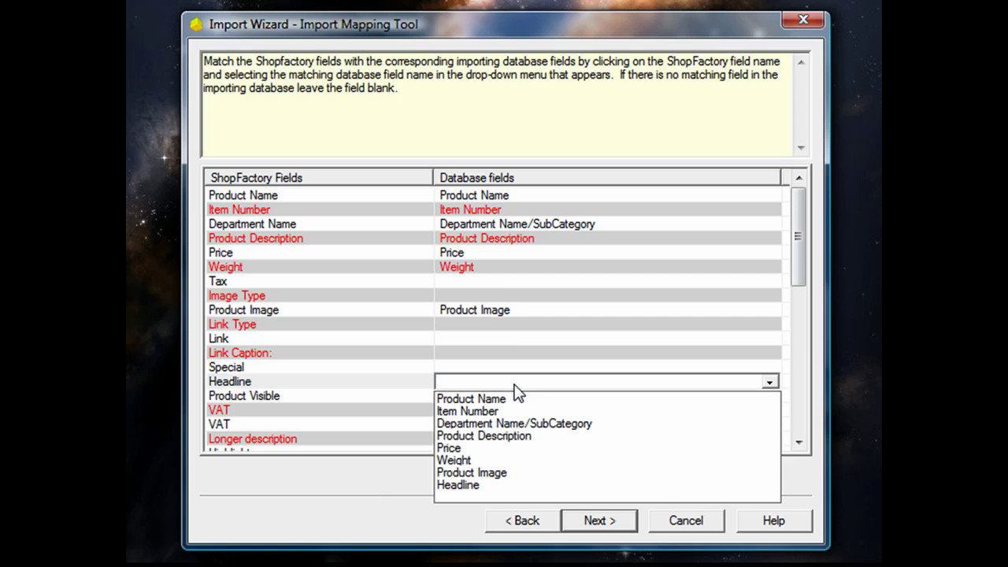
left_click(512, 484)
left_click(589, 523)
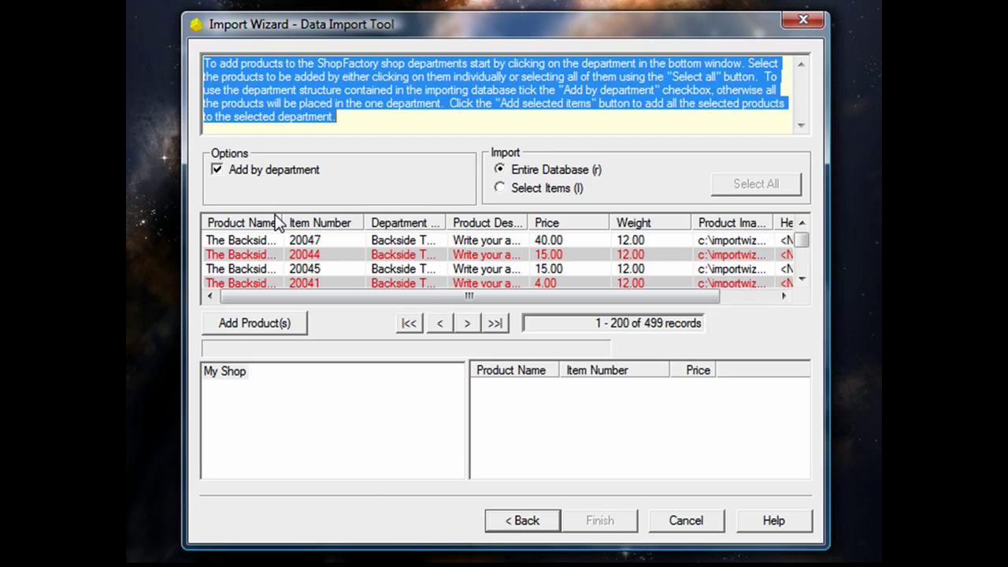
Add the entire product database to My Shop, sorted by department.
left_click(802, 280)
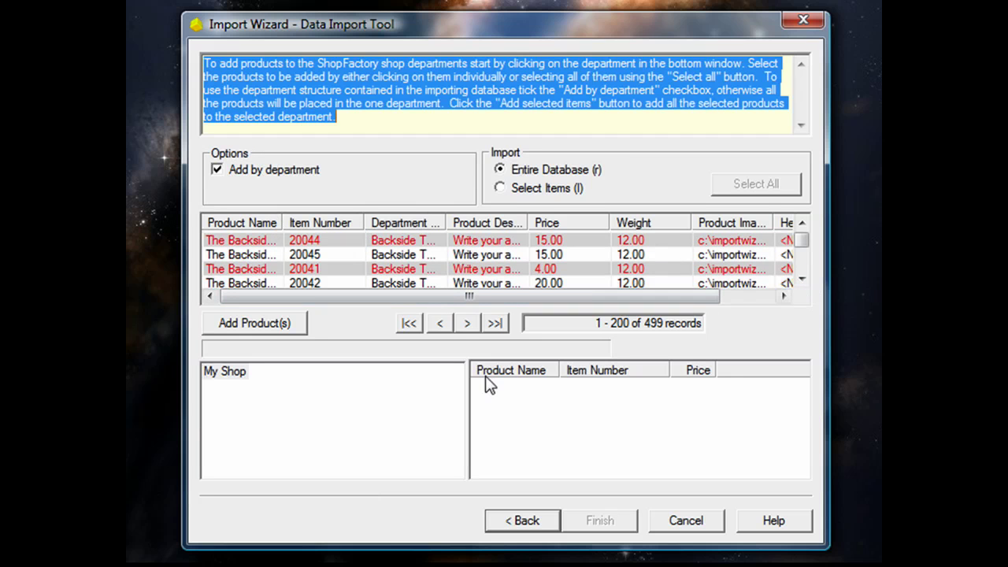
left_click(237, 376)
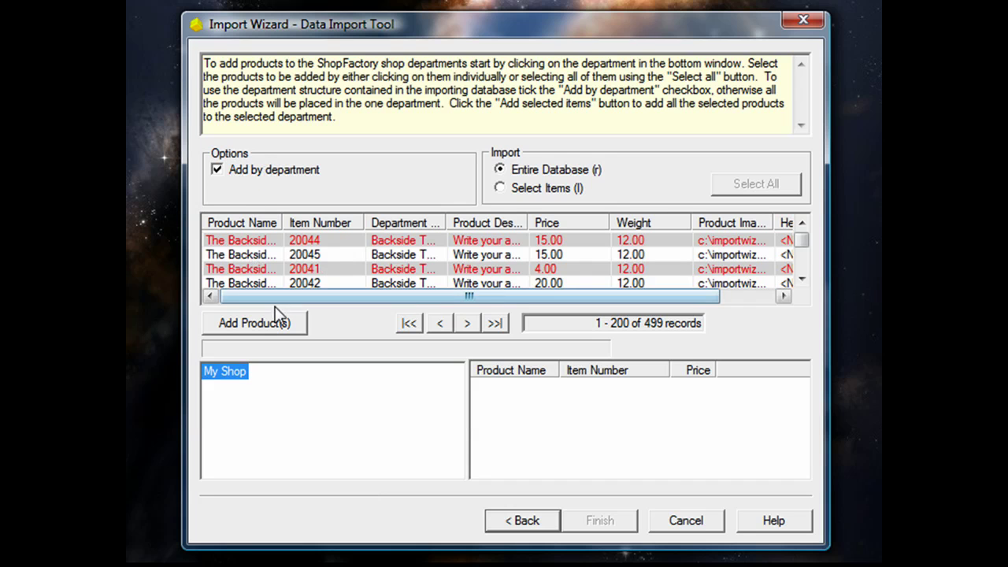
left_click(266, 331)
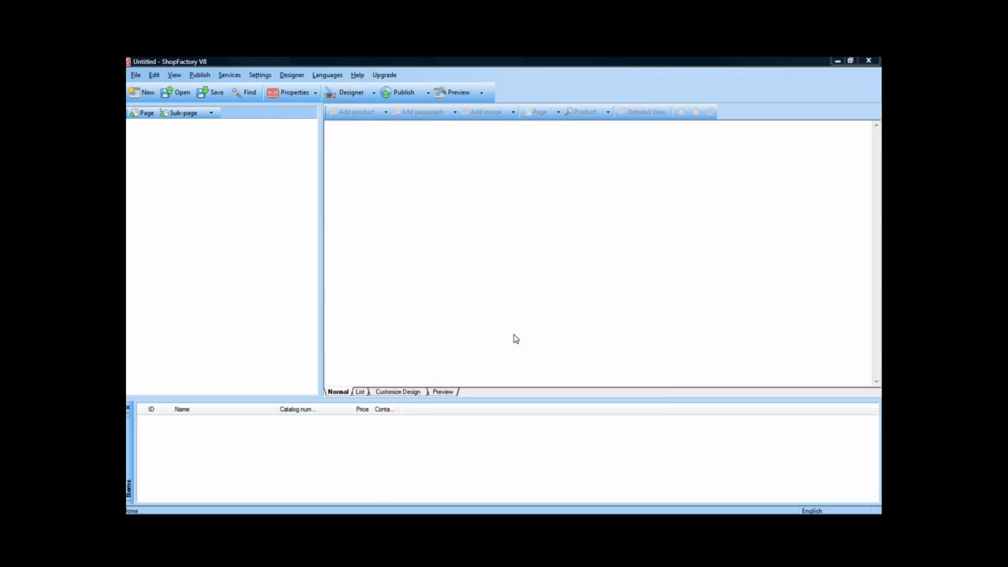
Open the ImportWizard_1 website in ShopFactory and examine the imported products on the Backside Tents page.
left_click(488, 318)
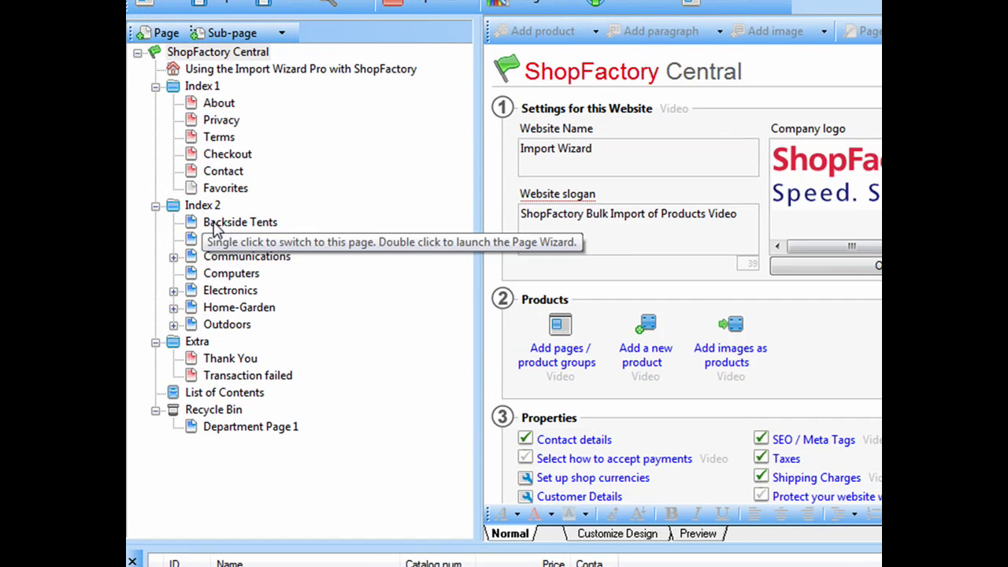
left_click(216, 227)
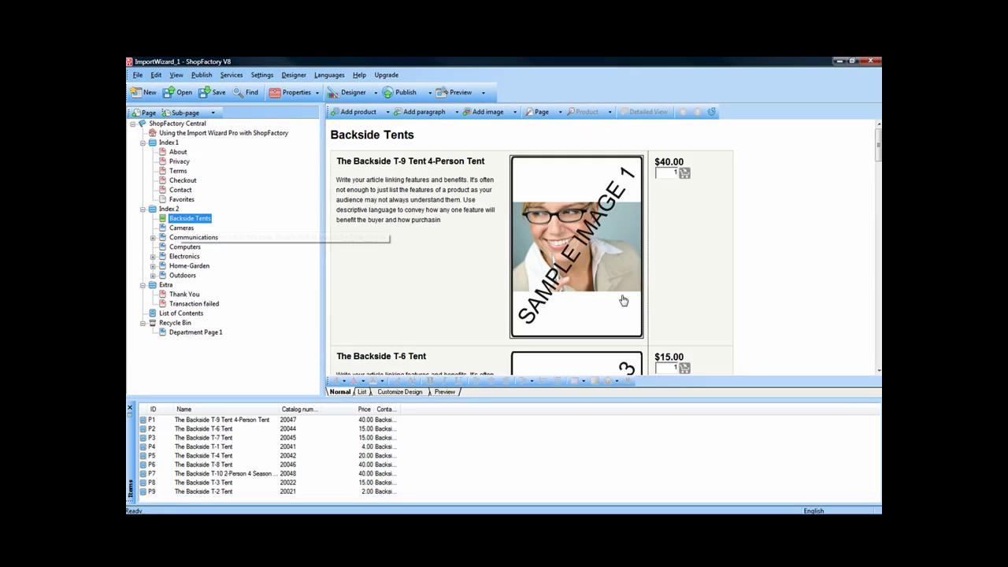
scroll(775, 263, "down", 20)
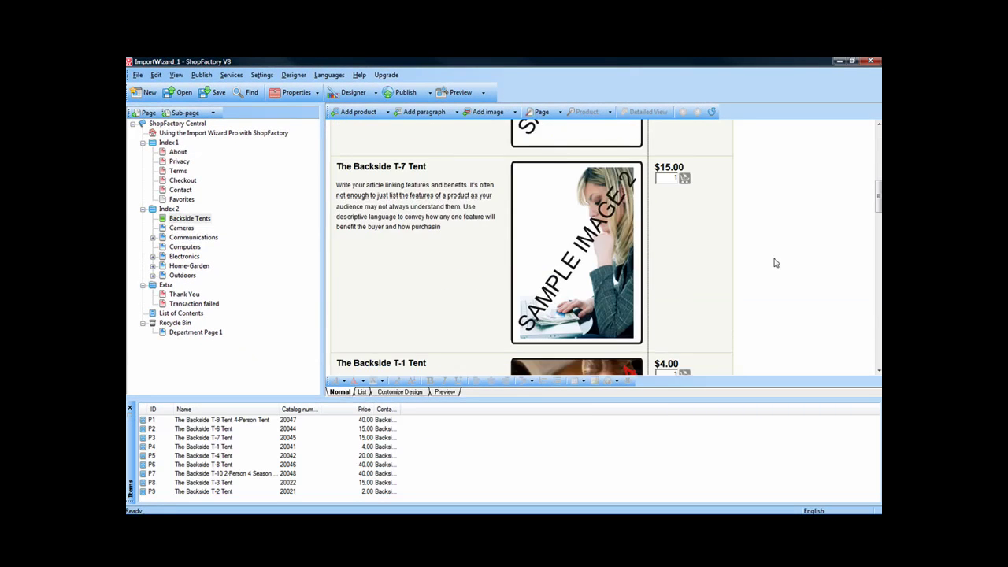
scroll(775, 262, "up", 10)
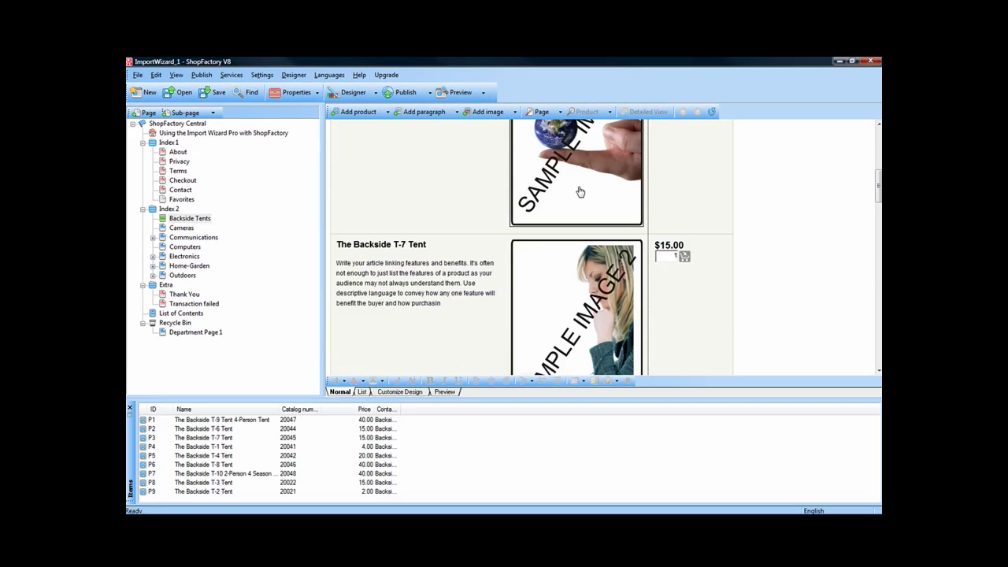